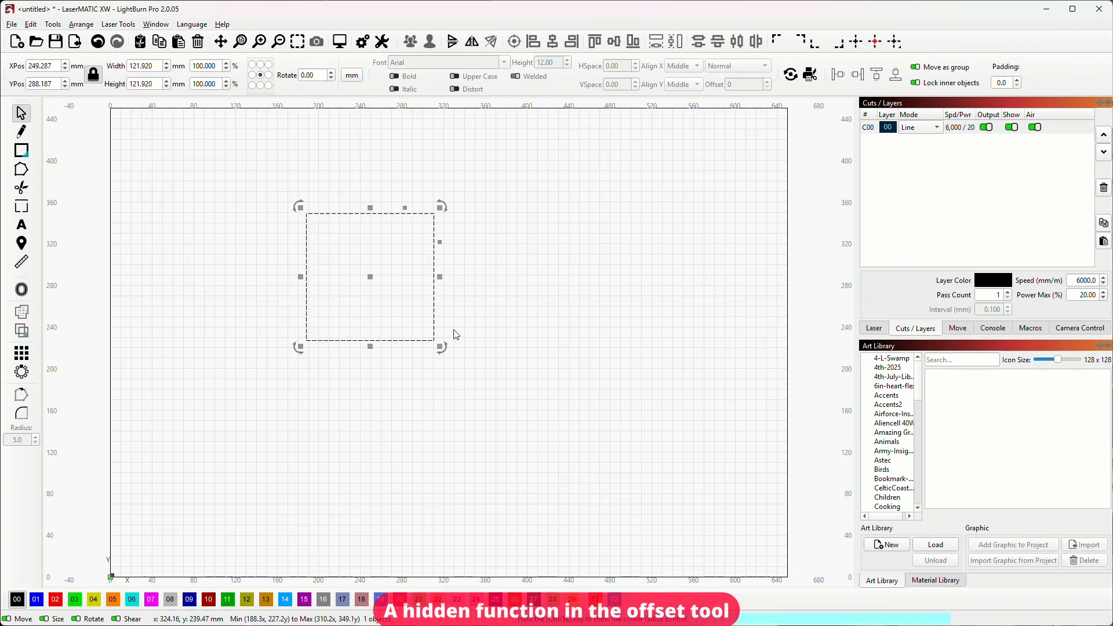
Offset the square outward by 3 mm with round corners, using outer shapes only and selecting the result.
{"action": "left_click", "coordinate": [278, 271]}
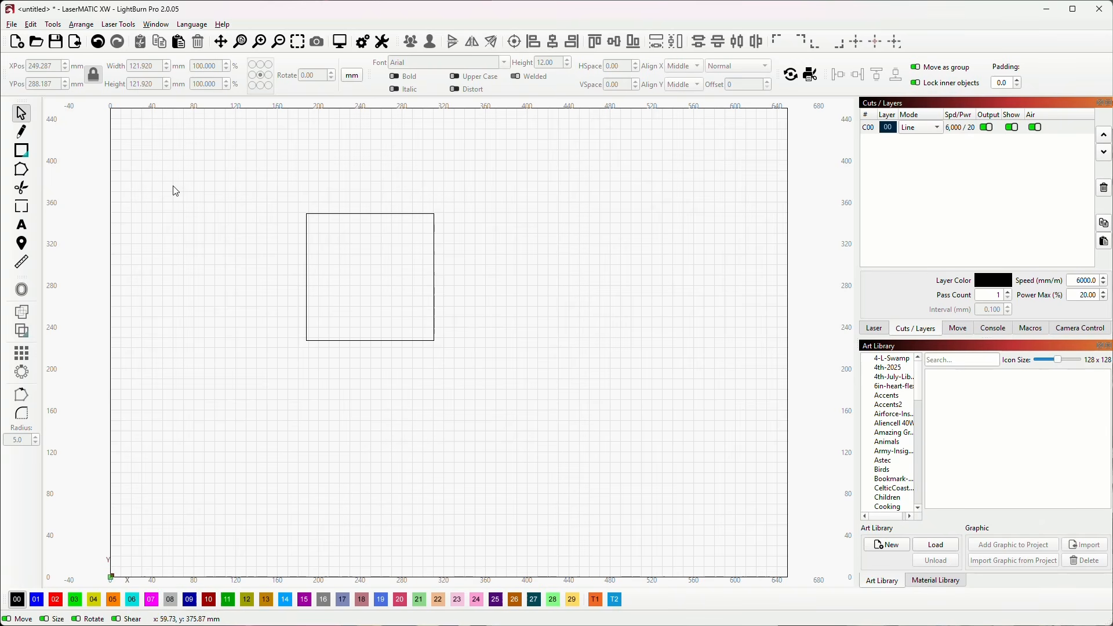
{"action": "left_click", "coordinate": [434, 259]}
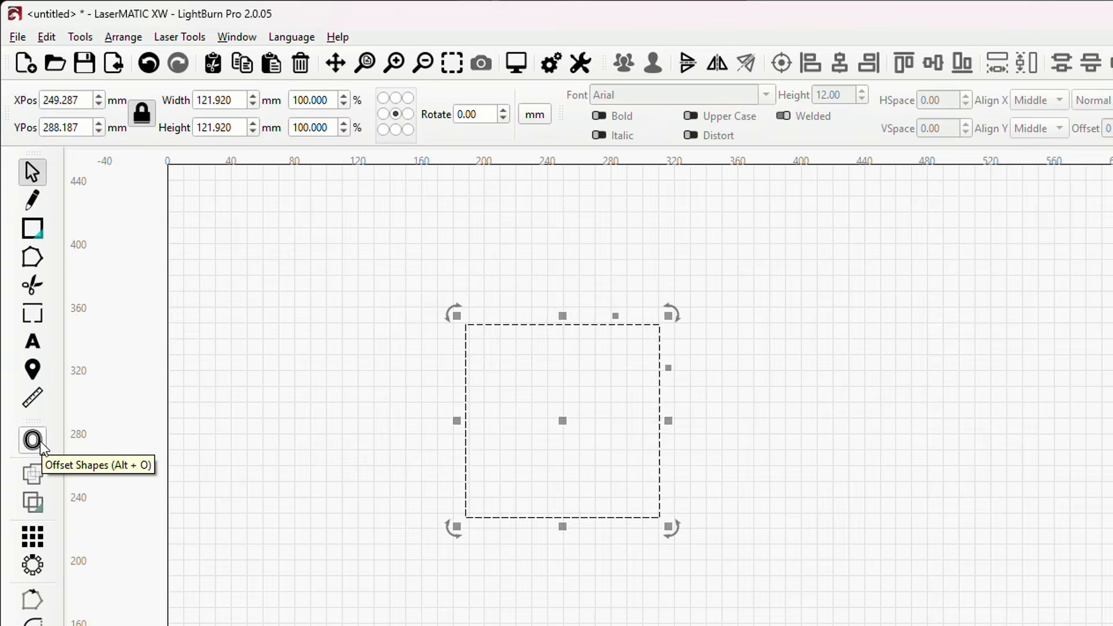
{"action": "left_click", "coordinate": [33, 441]}
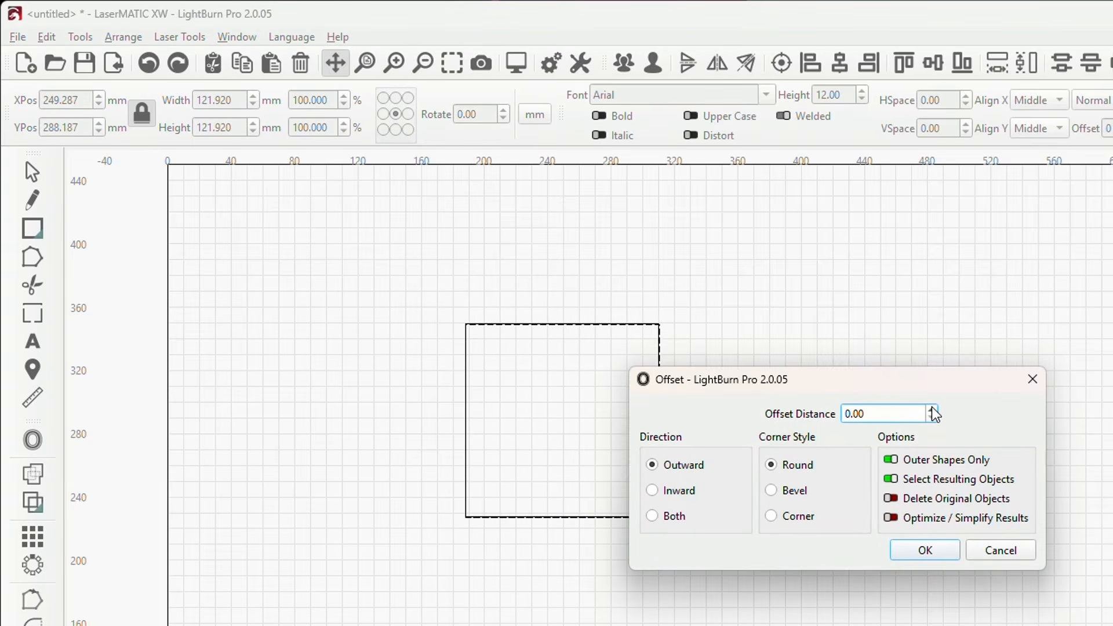
{"action": "left_click", "coordinate": [932, 410]}
{"action": "left_click", "coordinate": [932, 410]}
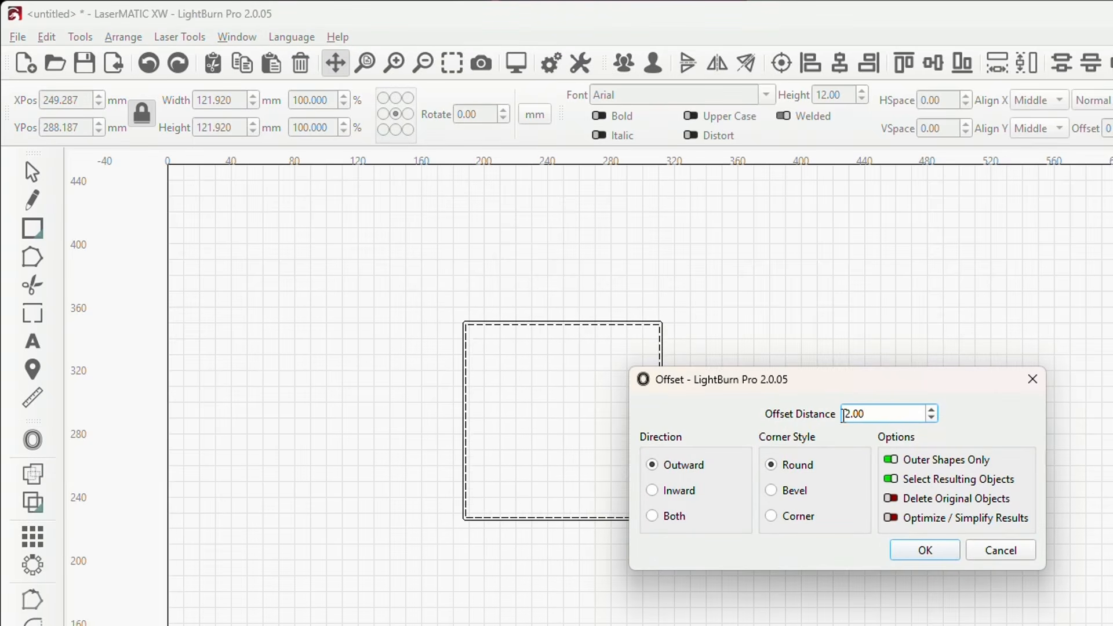
{"action": "left_click", "coordinate": [931, 410]}
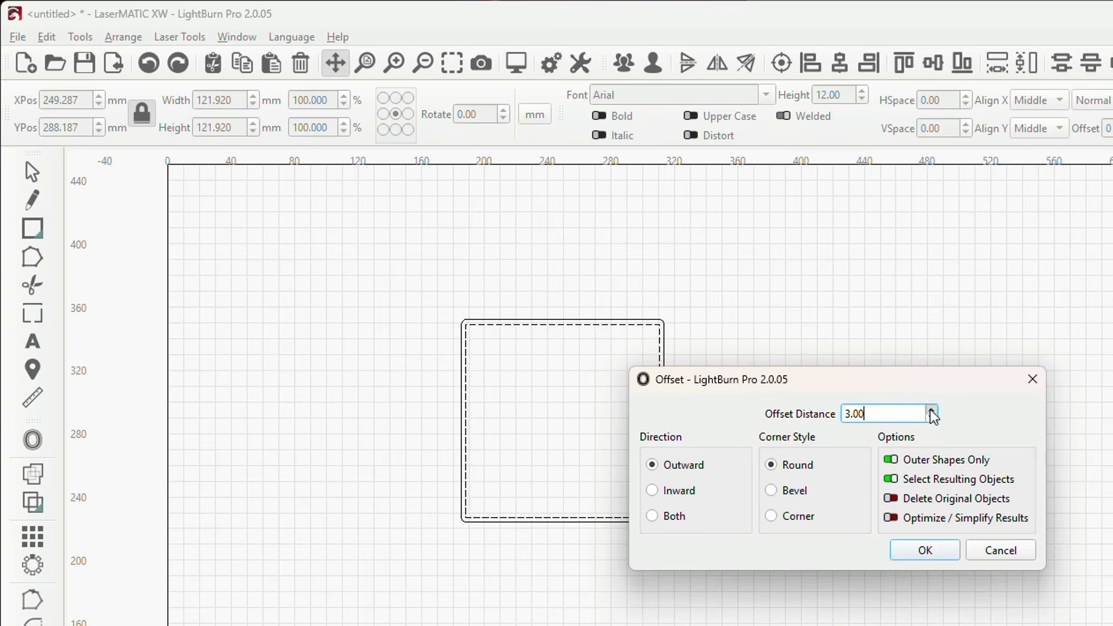
{"action": "left_click", "coordinate": [928, 552]}
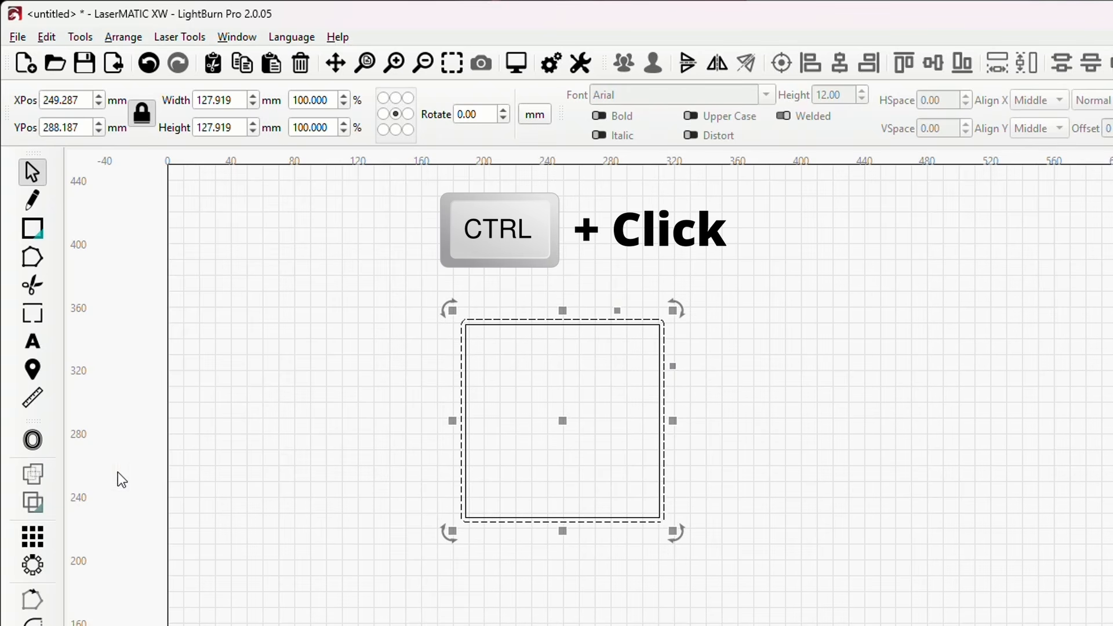
Repeat the last offset four times on the newest outline, reusing the same settings without opening the Offset dialog.
{"action": "left_click", "coordinate": [40, 448], "text": "ctrl"}
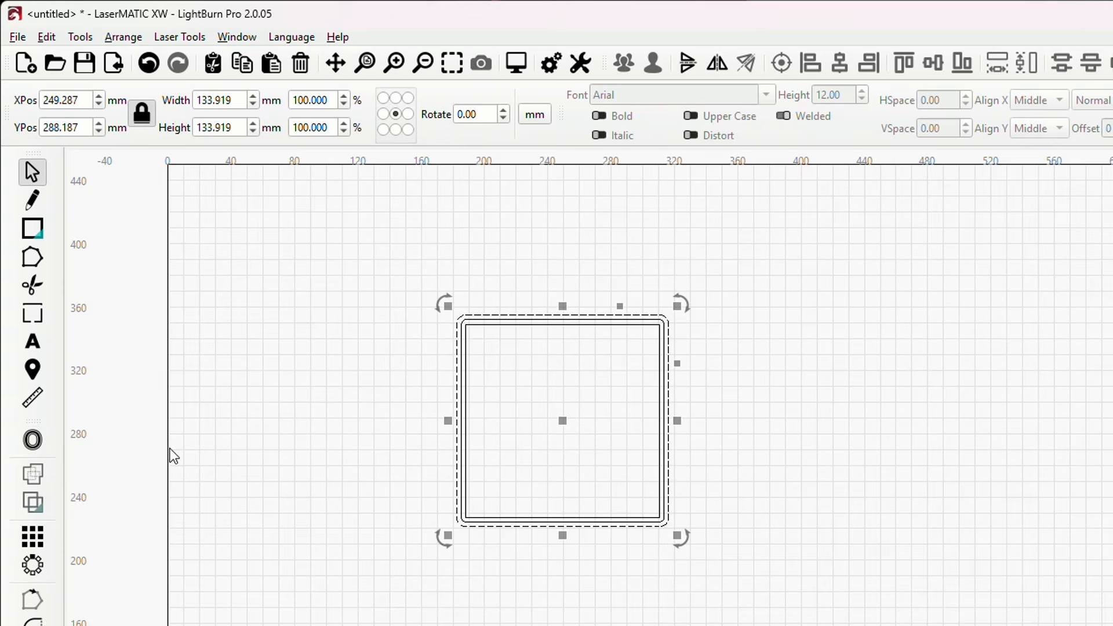
{"action": "left_click", "coordinate": [35, 443], "text": "ctrl"}
{"action": "left_click", "coordinate": [35, 444], "text": "ctrl"}
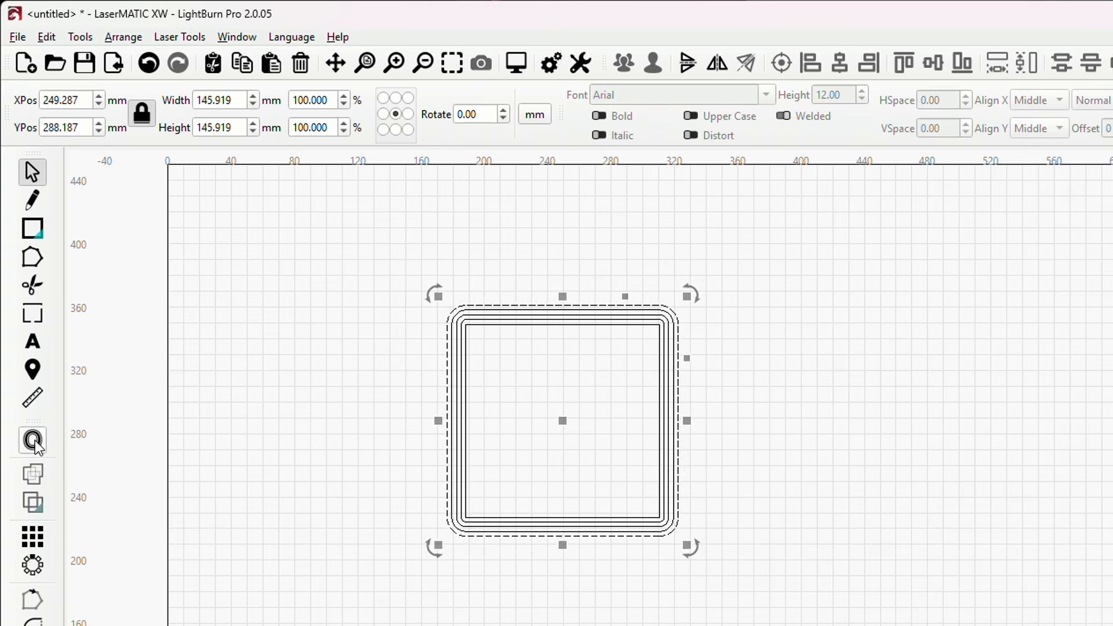
{"action": "left_click", "coordinate": [35, 444], "text": "ctrl"}
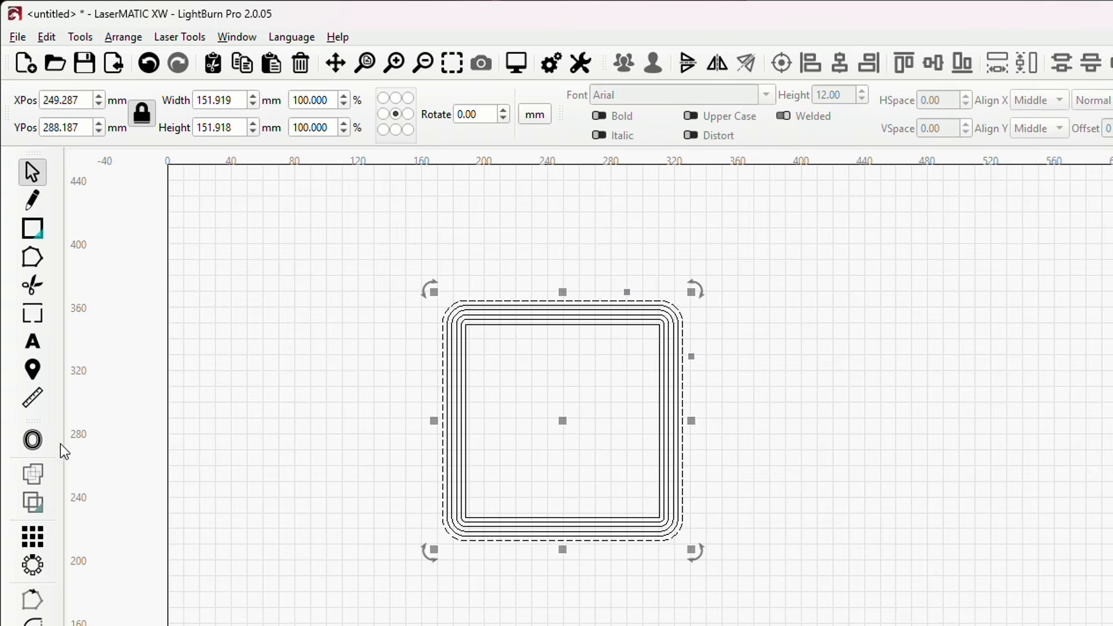
Offset the outermost outline outward by another 3 mm through the Offset dialog and set layer 00 to Fill mode.
{"action": "left_click", "coordinate": [41, 450]}
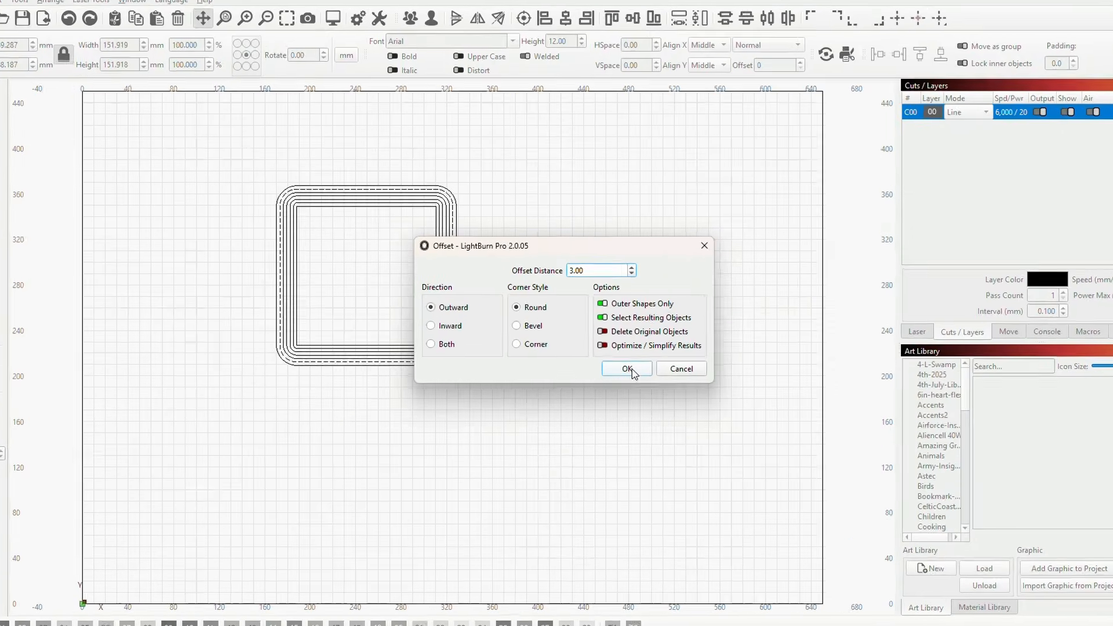
{"action": "left_click", "coordinate": [631, 372]}
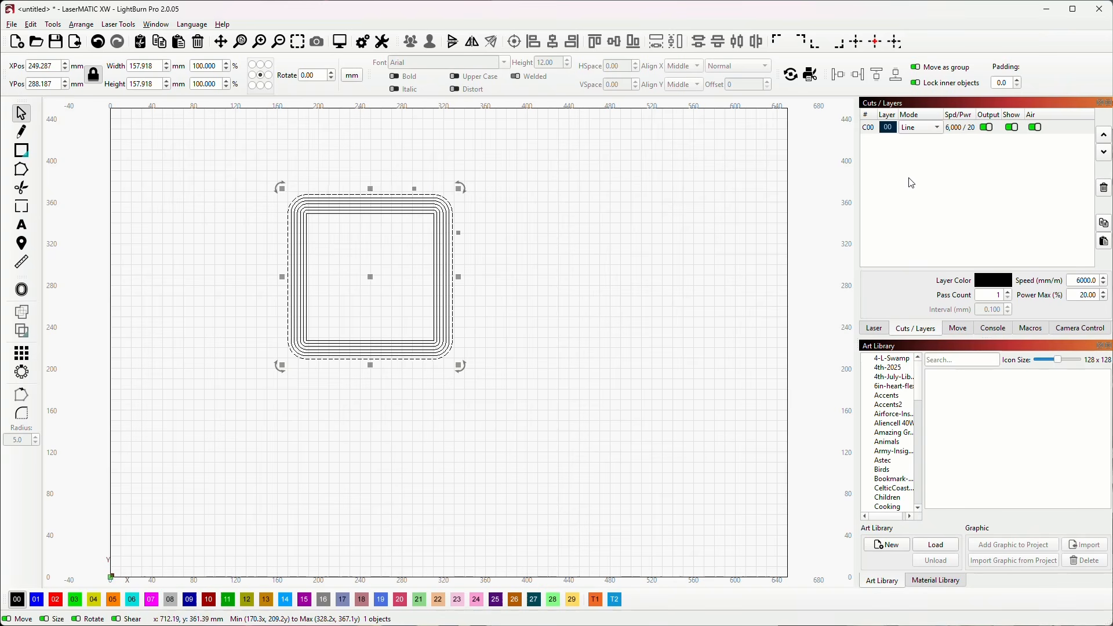
{"action": "left_click", "coordinate": [930, 128]}
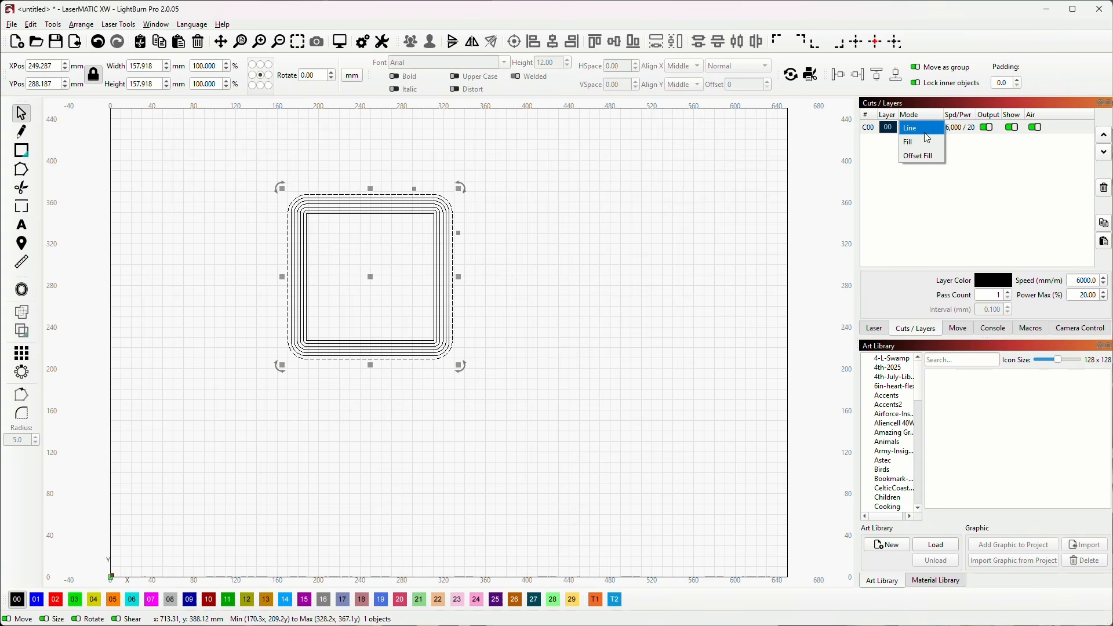
{"action": "left_click", "coordinate": [922, 142]}
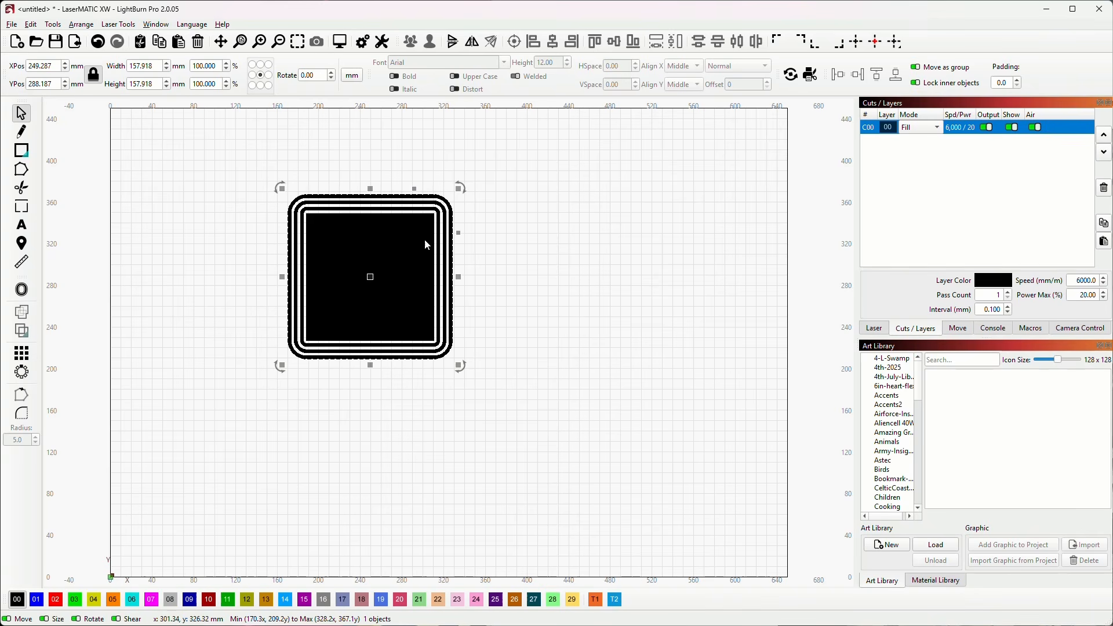
Switch the view style to Wireframe / Smooth and back to Filled / Coarse.
{"action": "left_click", "coordinate": [156, 25]}
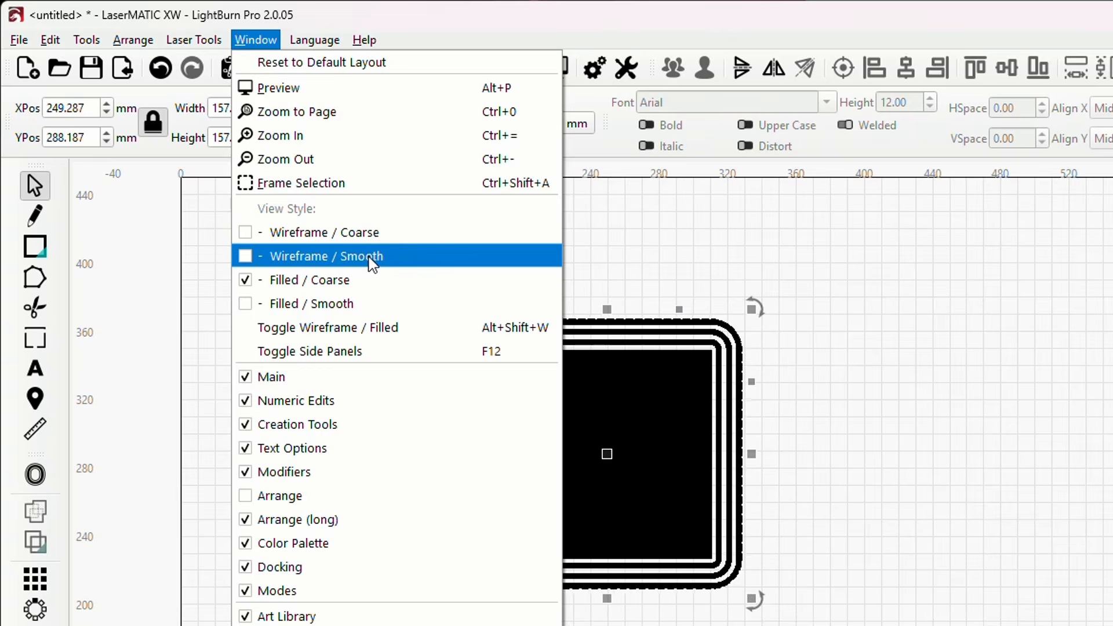
{"action": "left_click", "coordinate": [394, 262]}
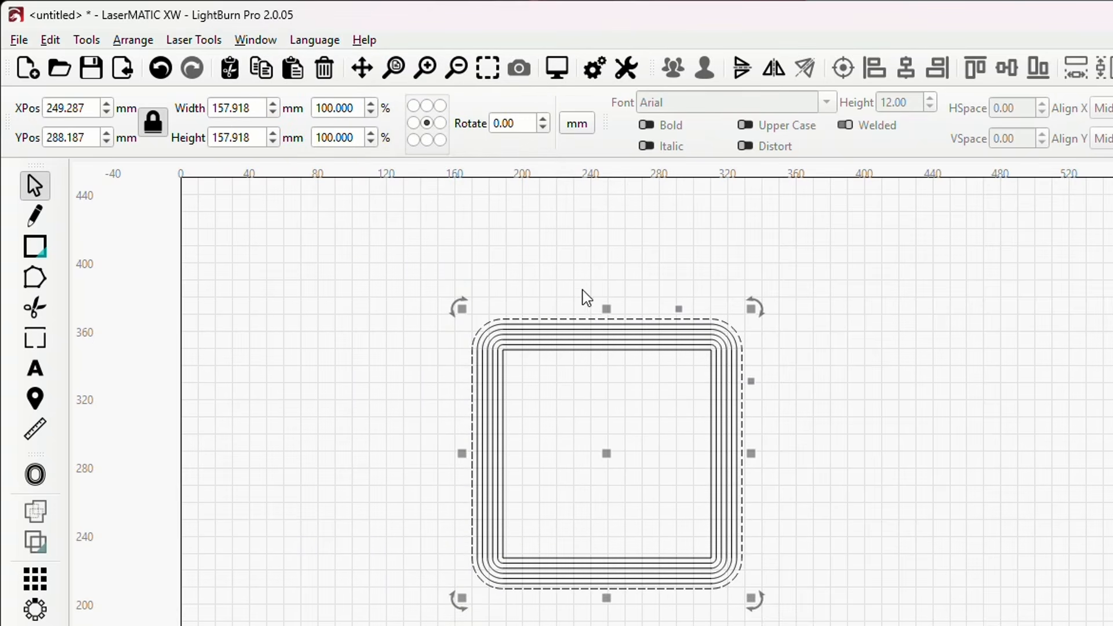
{"action": "left_click", "coordinate": [268, 40]}
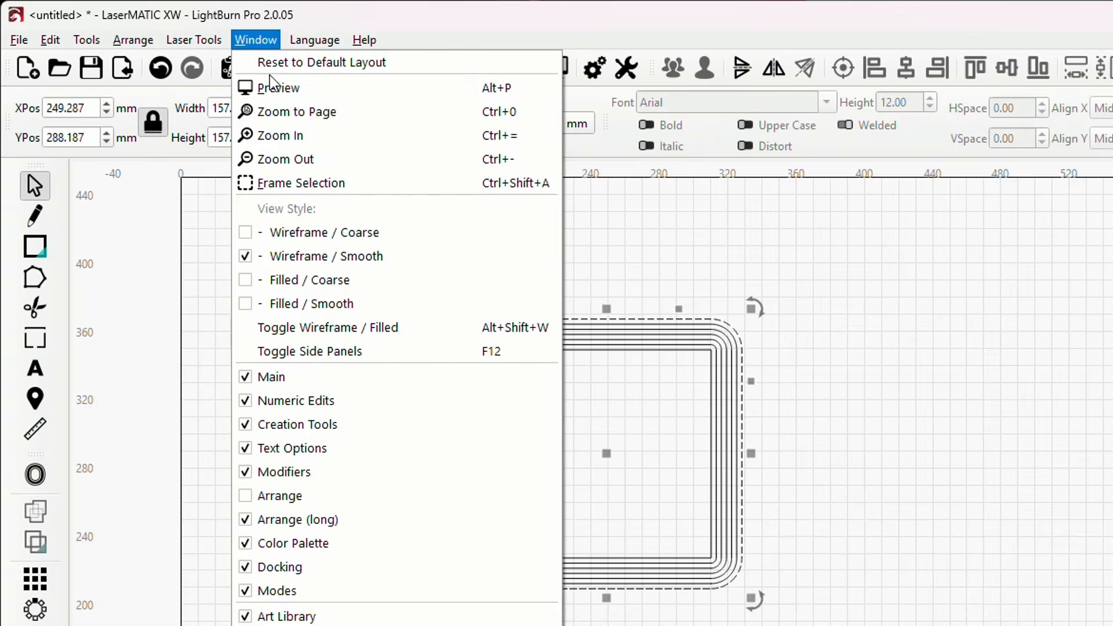
{"action": "left_click", "coordinate": [312, 284]}
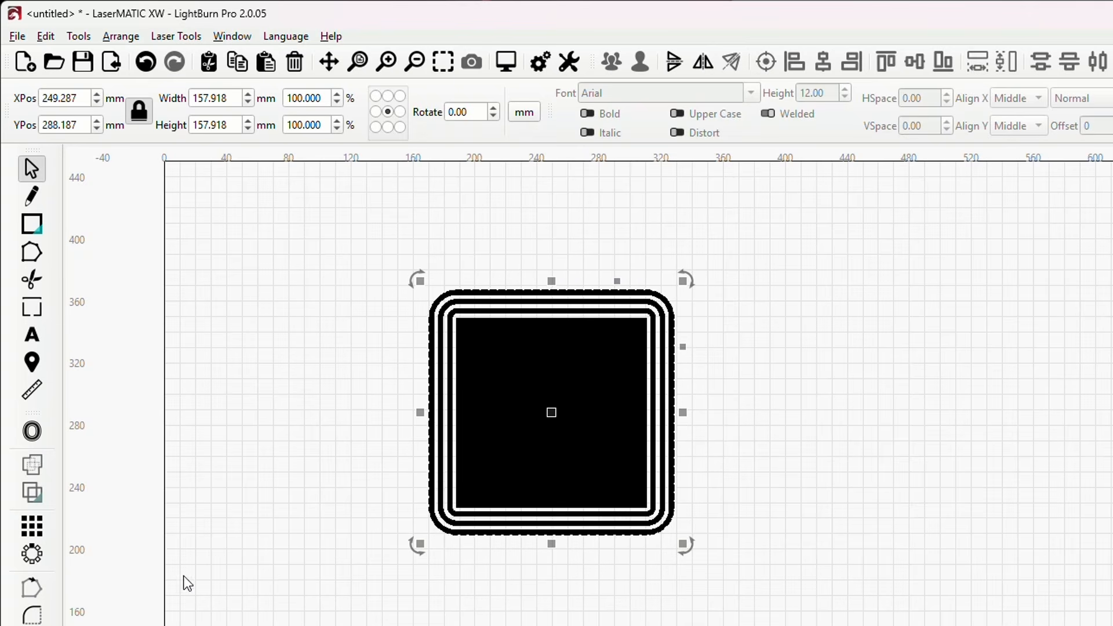
Add five more outlines around the filled square by instantly repeating the last 3 mm outward offset.
{"action": "left_click", "coordinate": [32, 432]}
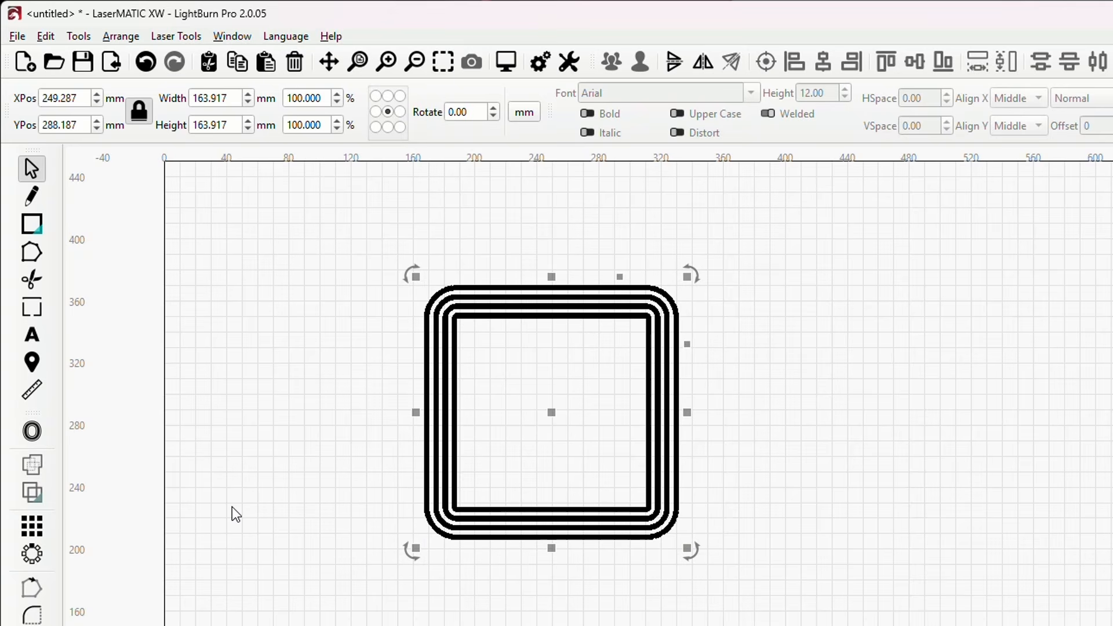
{"action": "left_click", "coordinate": [33, 434], "text": "ctrl"}
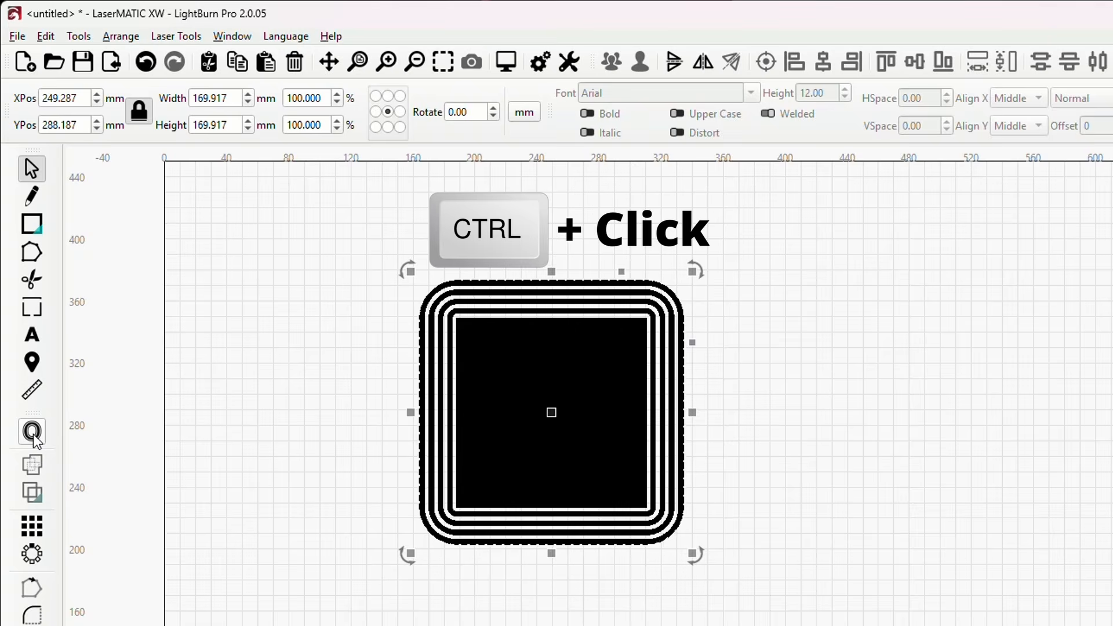
{"action": "left_click", "coordinate": [33, 434], "text": "ctrl"}
{"action": "left_click", "coordinate": [33, 434], "text": "ctrl"}
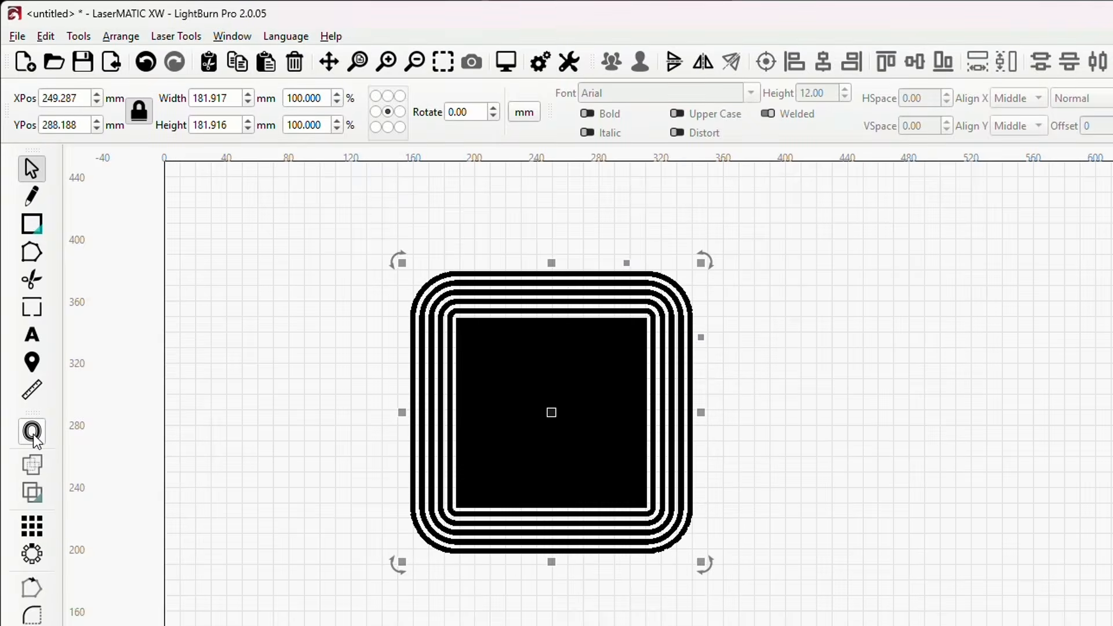
{"action": "left_click", "coordinate": [33, 434], "text": "ctrl"}
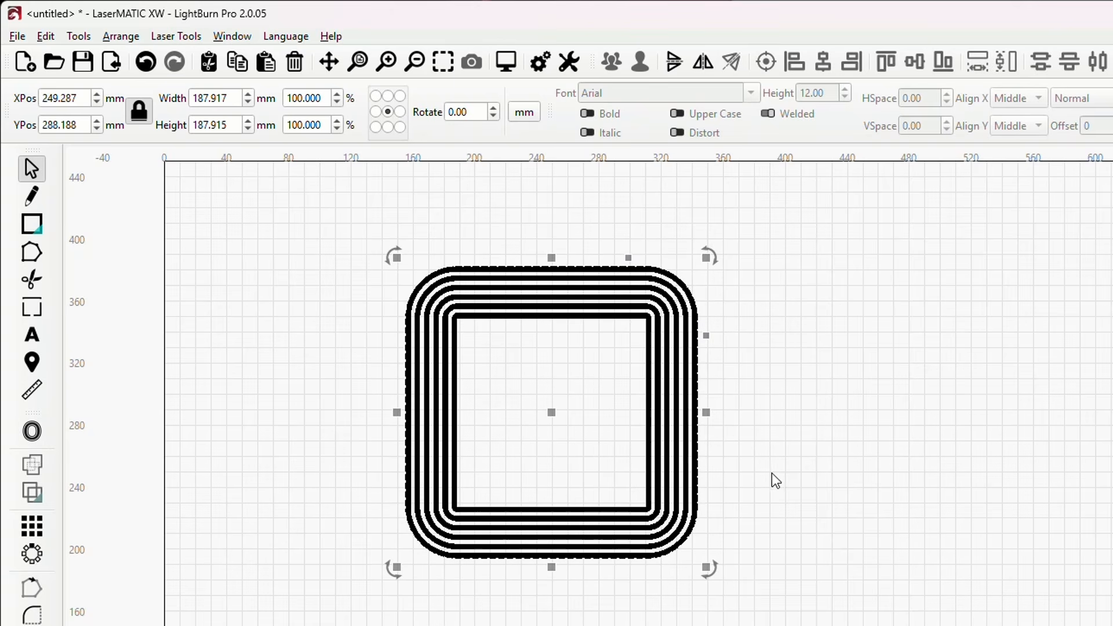
Delete the square and all of its offset outlines.
{"action": "left_click_drag", "start_coordinate": [771, 473], "coordinate": [579, 408]}
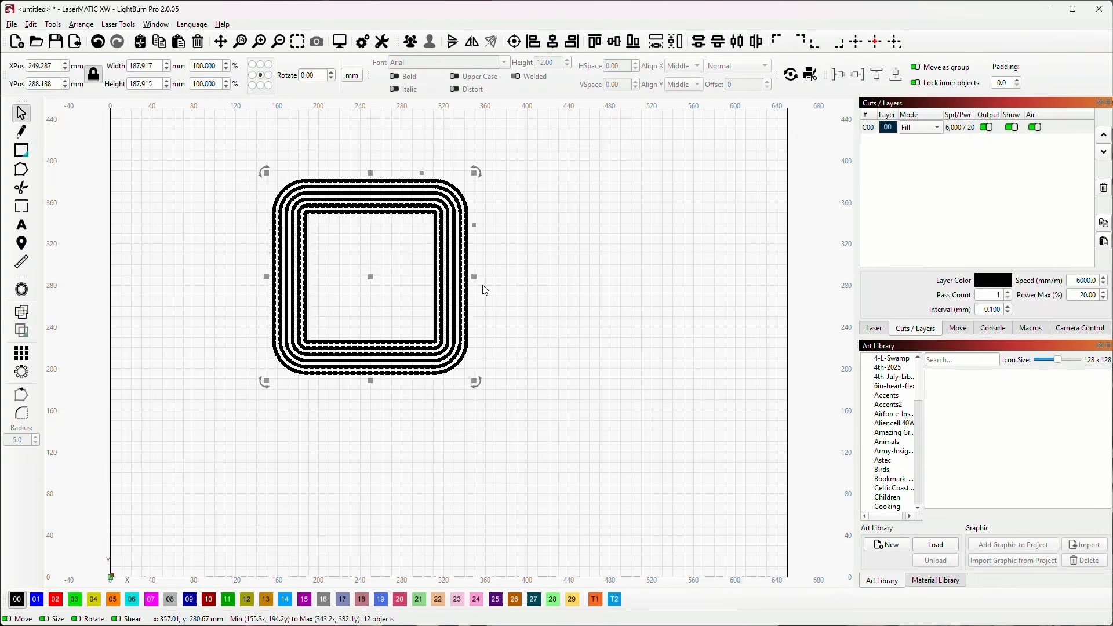
{"action": "key", "text": "Delete"}
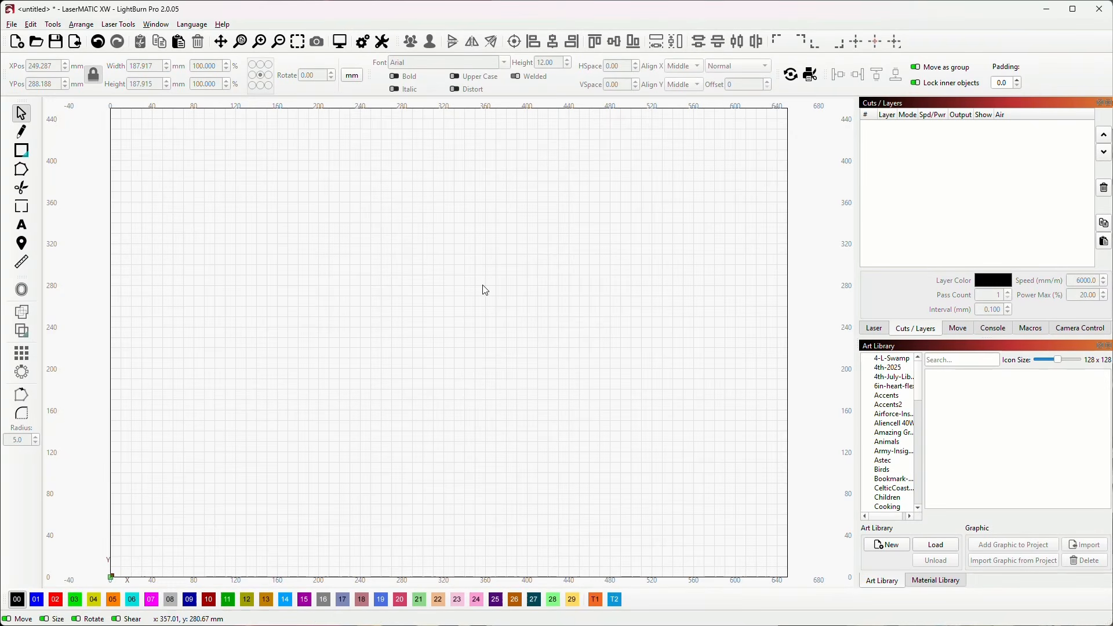
Draw a circle about 193 mm in diameter and set its layer to Line mode.
{"action": "left_click", "coordinate": [28, 162]}
{"action": "left_click", "coordinate": [62, 163]}
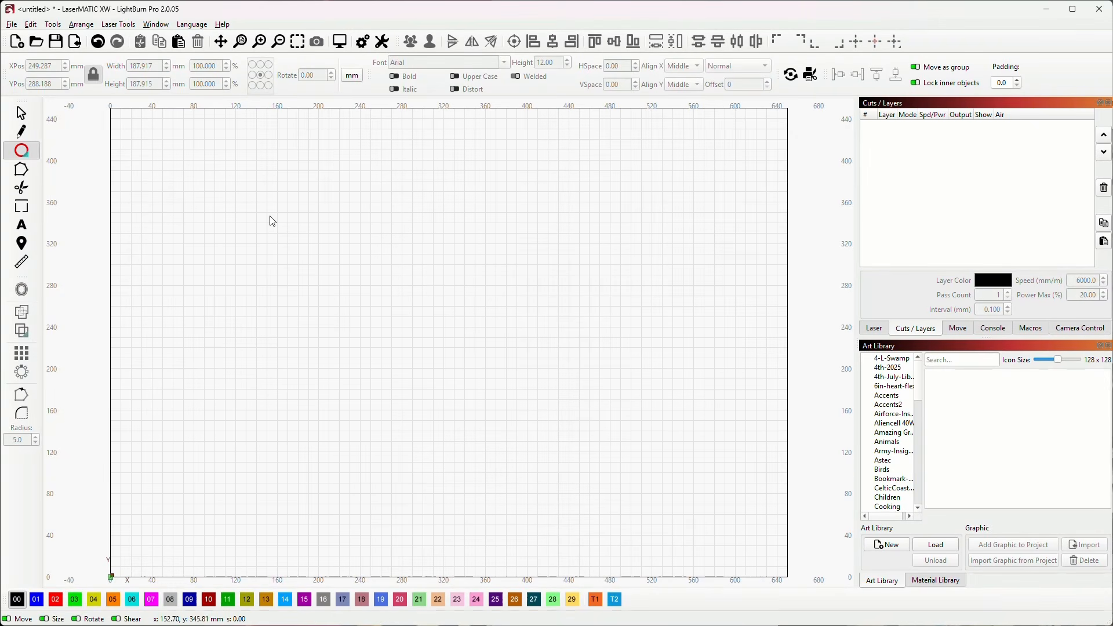
{"action": "left_click_drag", "start_coordinate": [280, 216], "coordinate": [483, 359]}
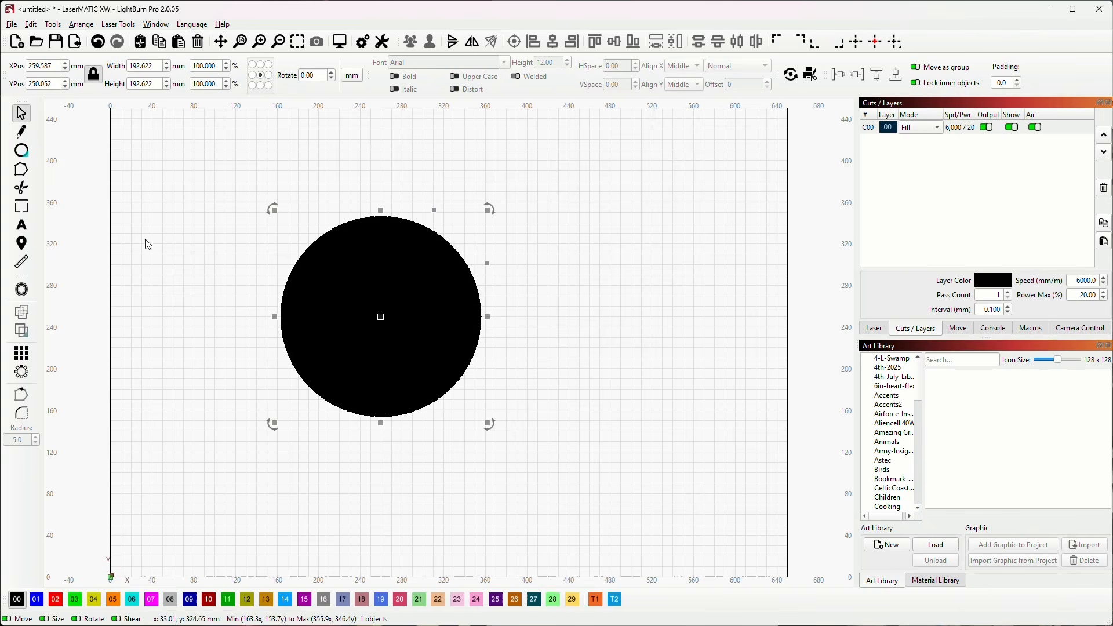
{"action": "left_click", "coordinate": [927, 131]}
{"action": "left_click", "coordinate": [913, 114]}
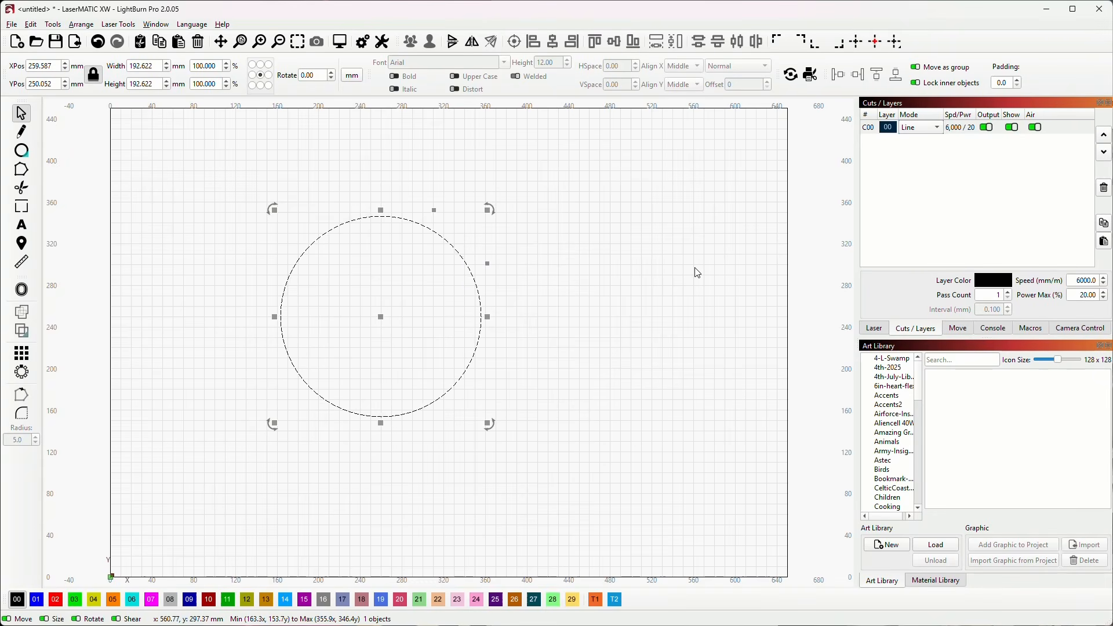
Add the text "SOME TEXT" inside the circle, enlarge it to about 30 mm high and centre it on the circle.
{"action": "left_click", "coordinate": [22, 225]}
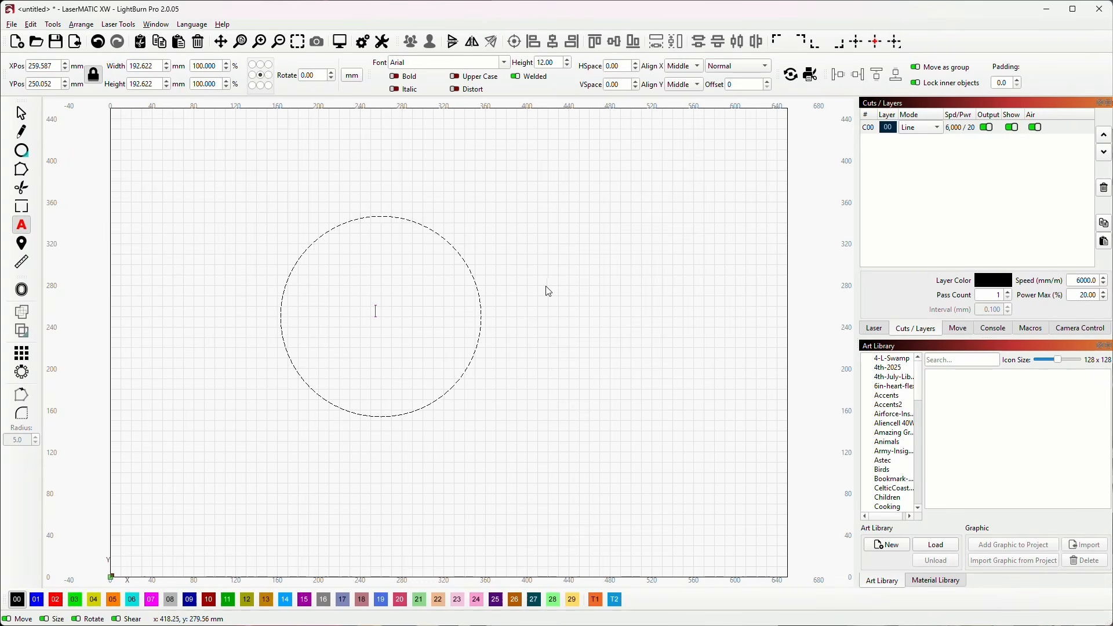
{"action": "type", "text": "SOME TEXT"}
{"action": "left_click", "coordinate": [28, 119]}
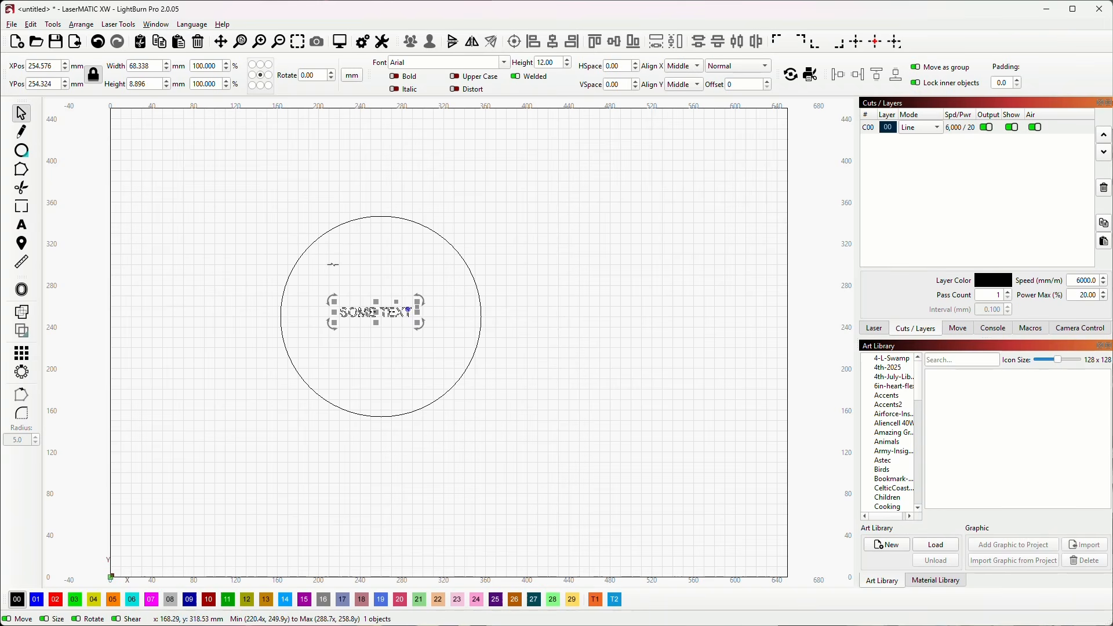
{"action": "left_click_drag", "start_coordinate": [416, 303], "coordinate": [466, 290]}
{"action": "left_click_drag", "start_coordinate": [444, 253], "coordinate": [442, 253]}
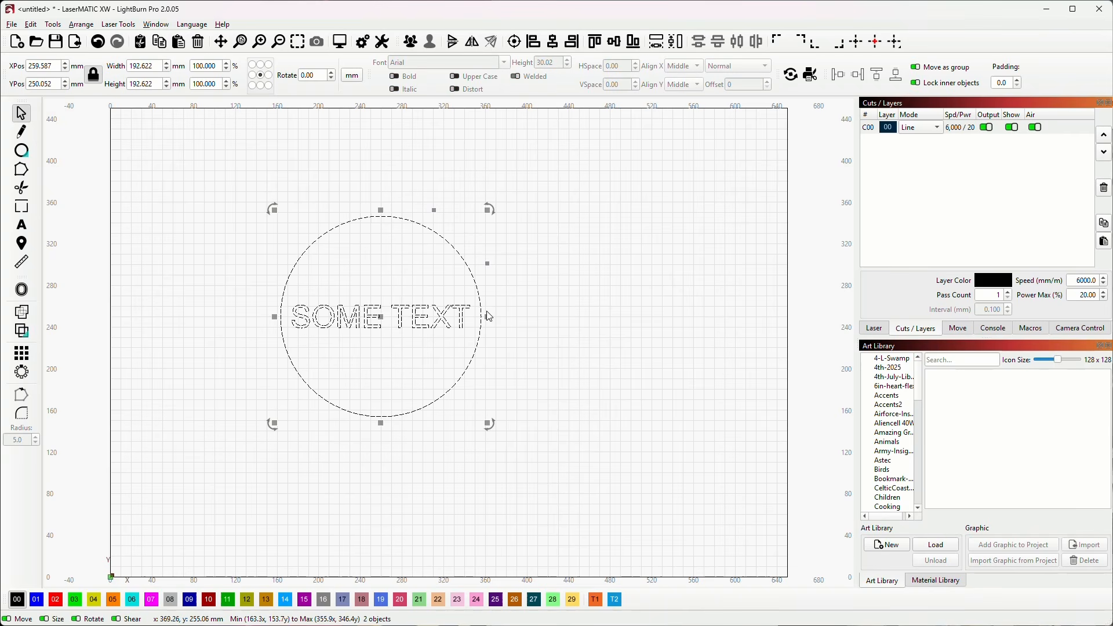
Set layer 00, holding the circle and text, to Fill mode.
{"action": "left_click", "coordinate": [518, 332]}
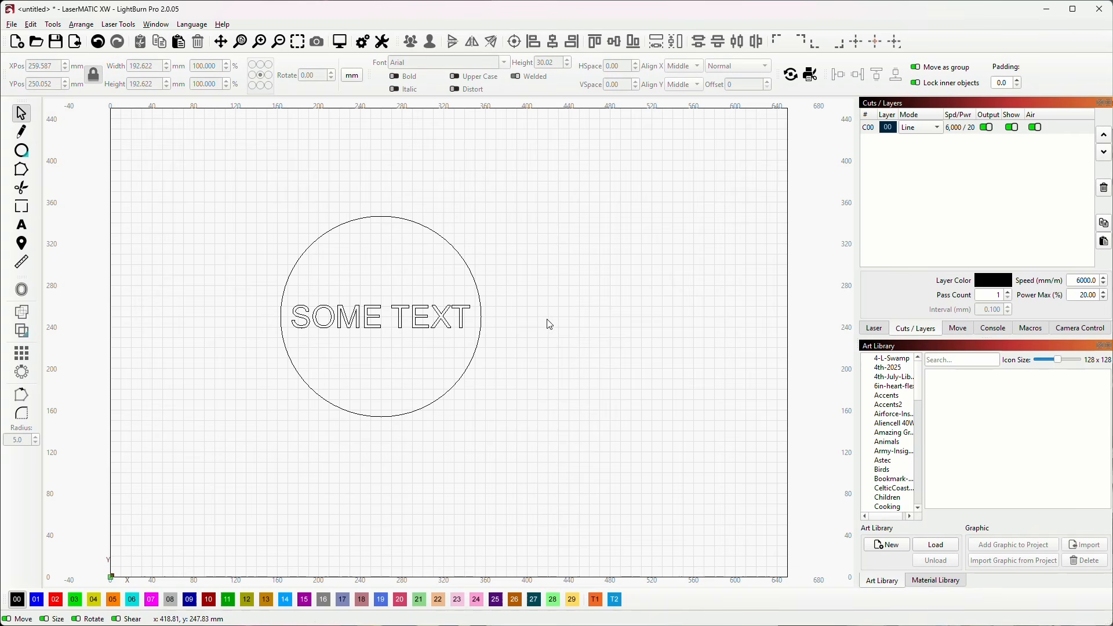
{"action": "left_click", "coordinate": [922, 130]}
{"action": "left_click", "coordinate": [920, 147]}
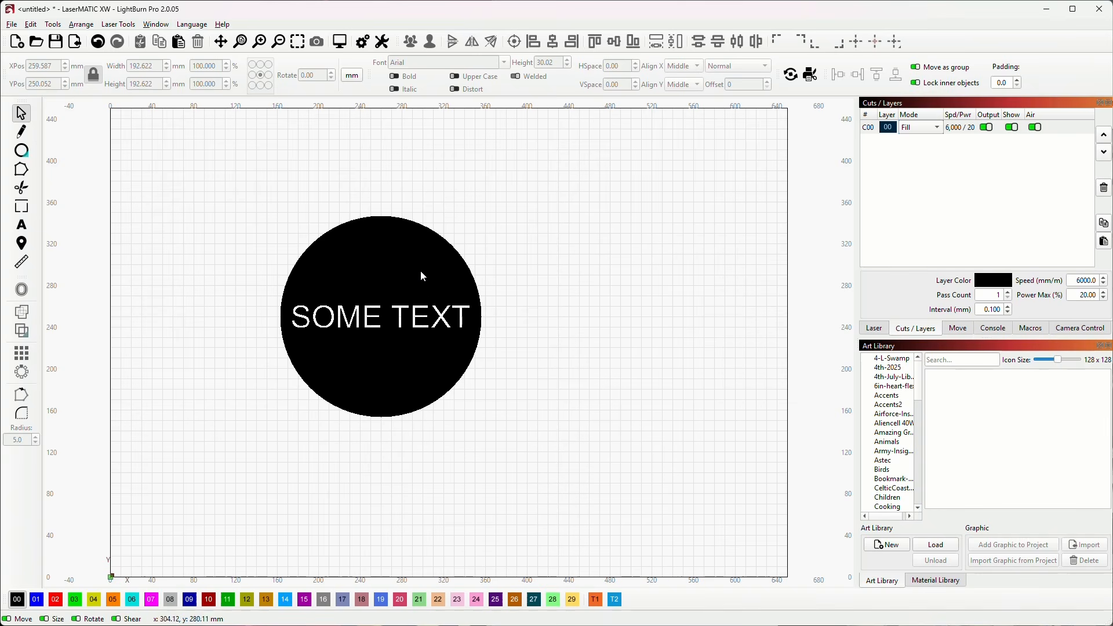
Offset only the circle outward by 3 mm with round corners to form a filled ring around the text.
{"action": "left_click", "coordinate": [397, 255]}
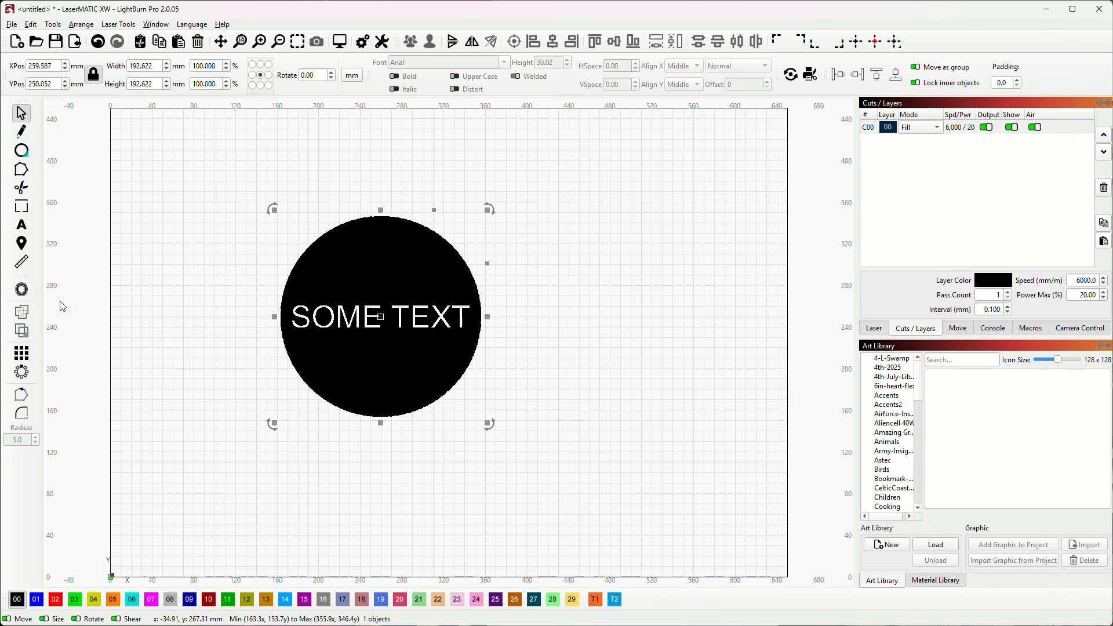
{"action": "left_click", "coordinate": [22, 290]}
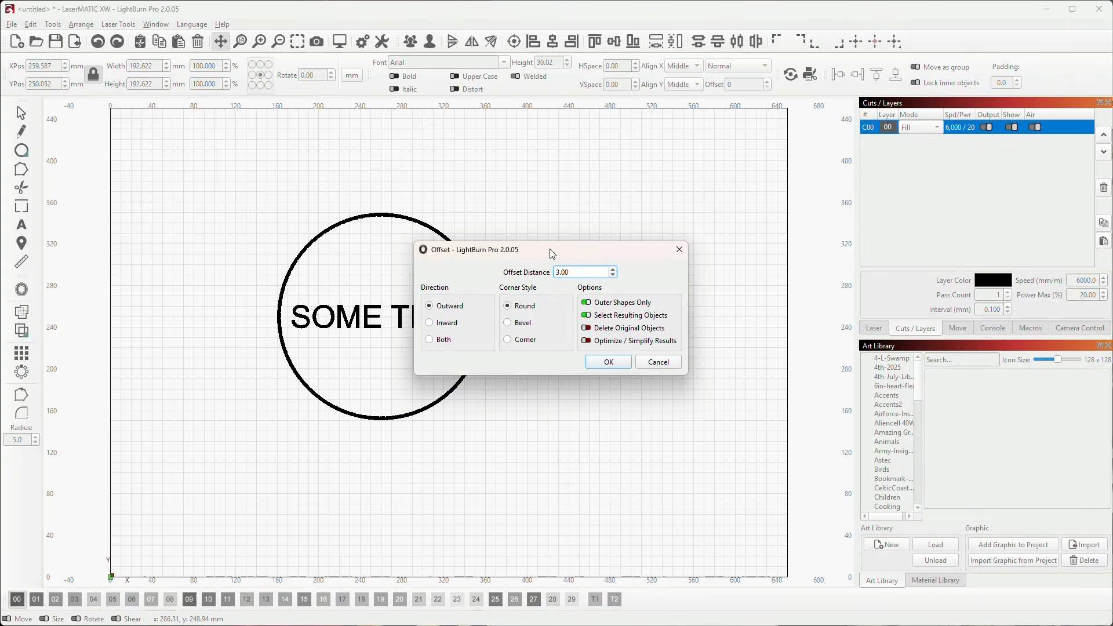
{"action": "left_click_drag", "start_coordinate": [552, 254], "coordinate": [647, 195]}
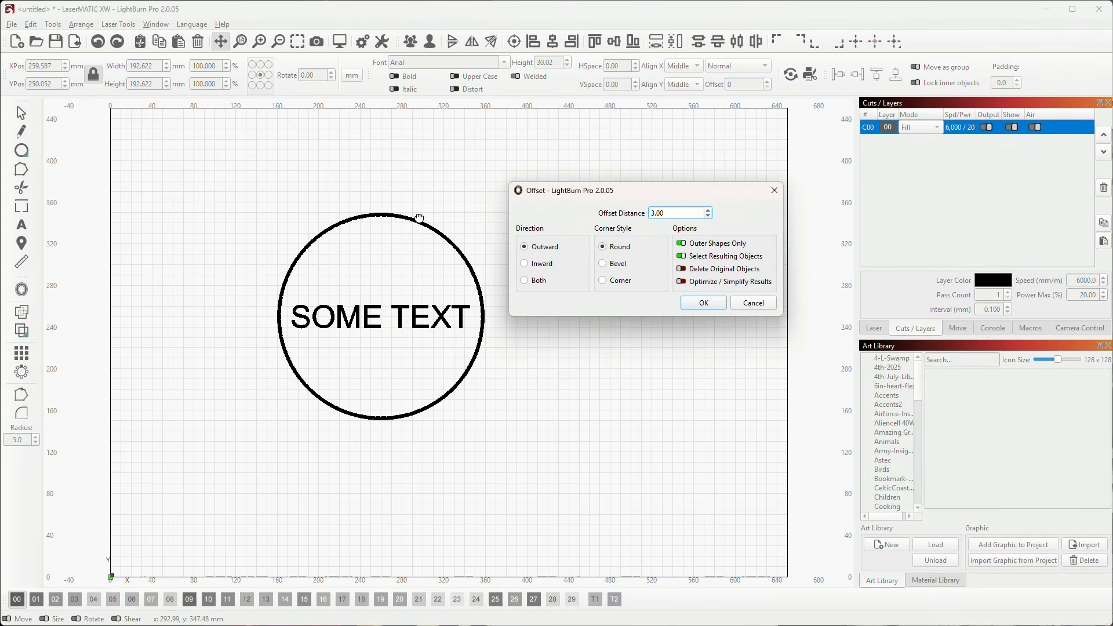
{"action": "left_click", "coordinate": [708, 217]}
{"action": "left_click", "coordinate": [709, 217]}
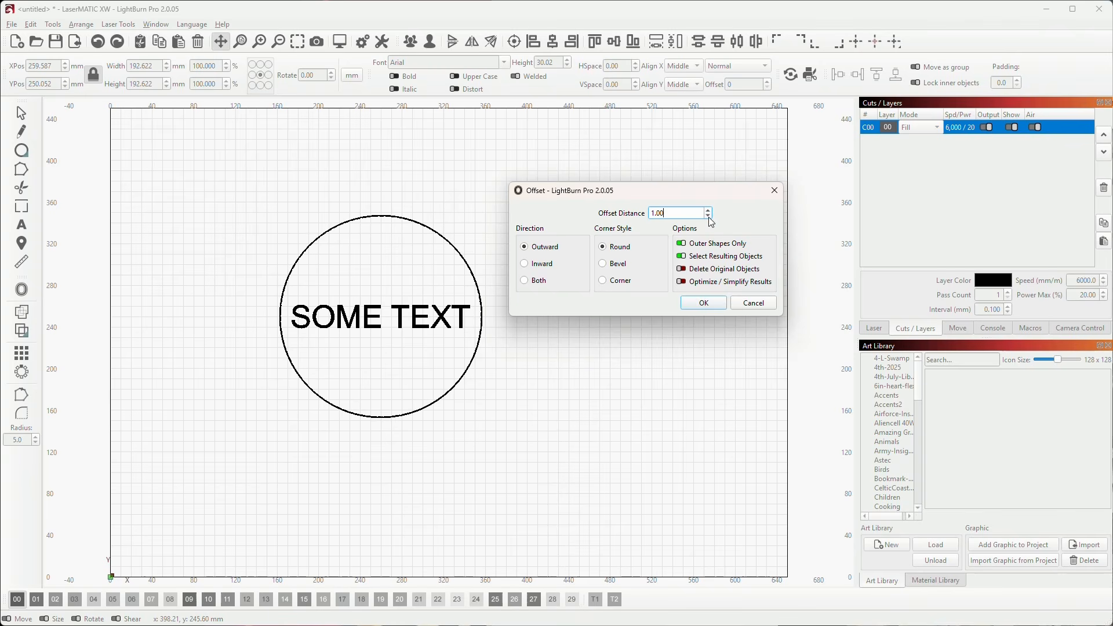
{"action": "left_click", "coordinate": [709, 211]}
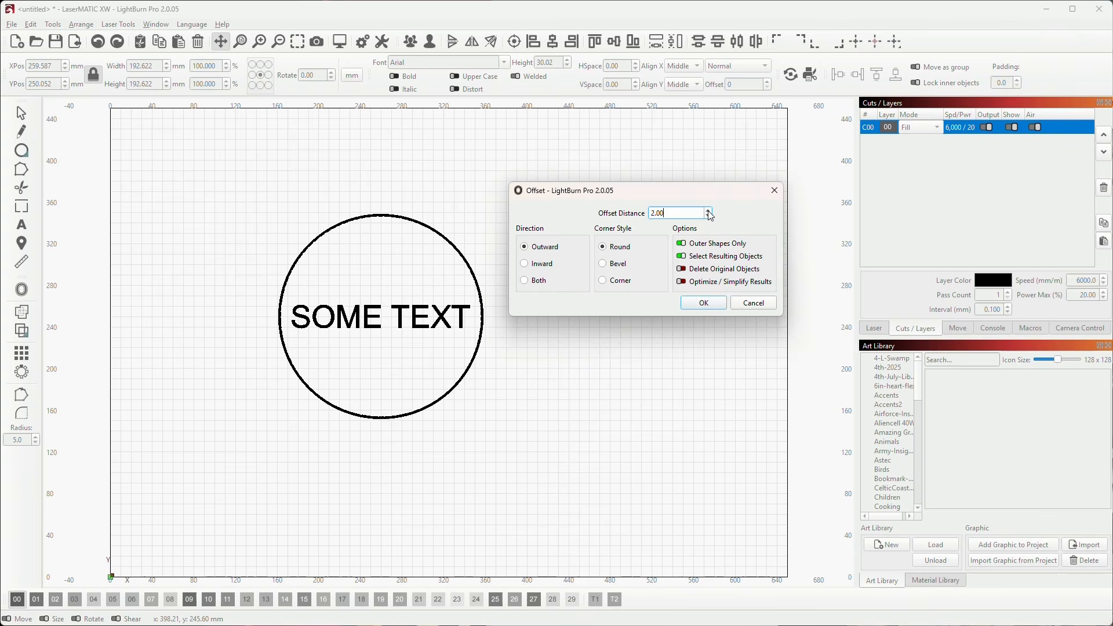
{"action": "left_click", "coordinate": [708, 210]}
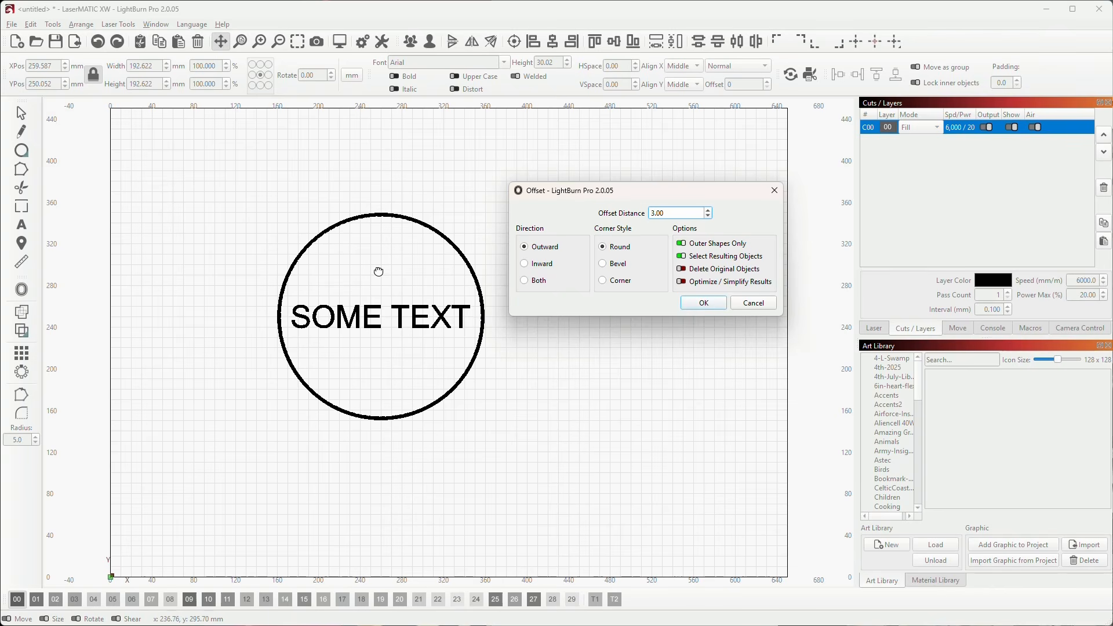
{"action": "left_click", "coordinate": [704, 304]}
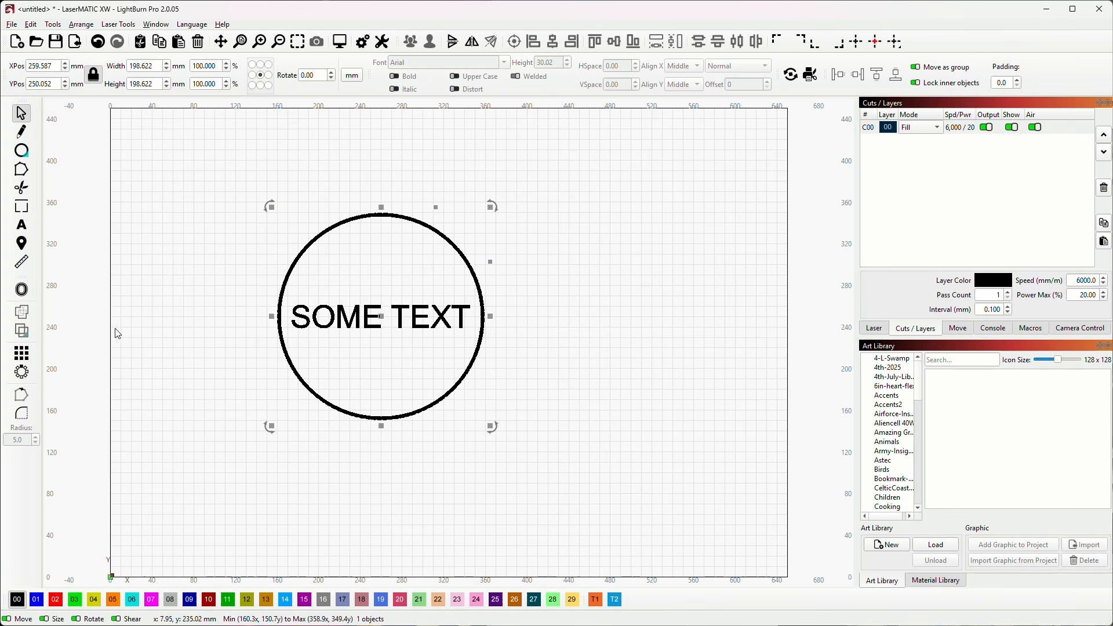
Repeat the last offset twice on the outermost circle, reusing the same settings without opening the Offset dialog.
{"action": "left_click", "coordinate": [22, 291]}
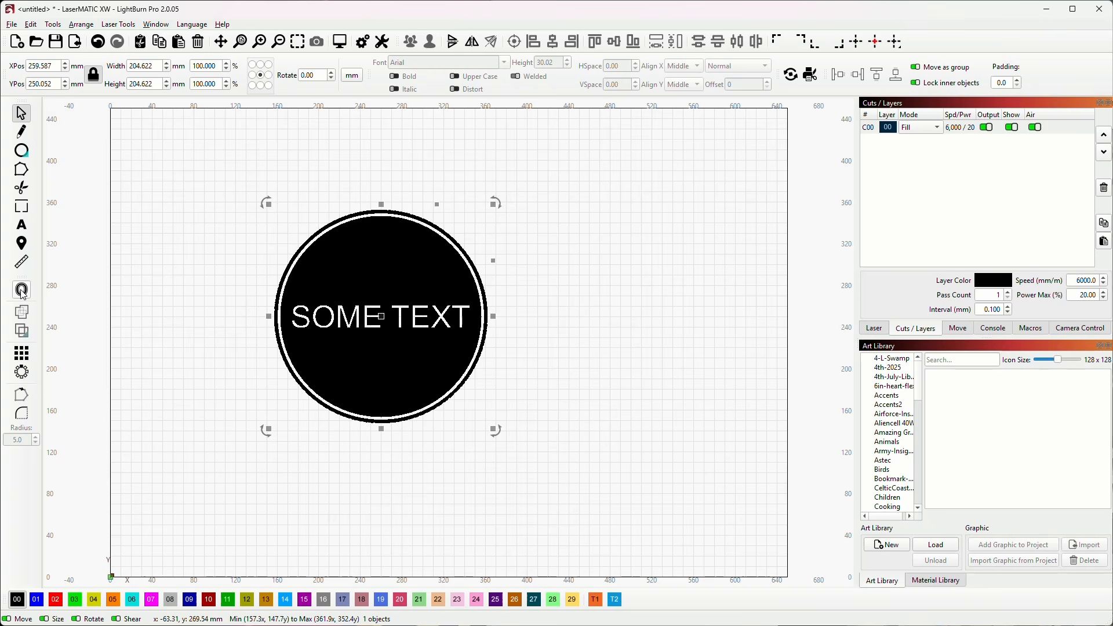
{"action": "right_click", "coordinate": [22, 294]}
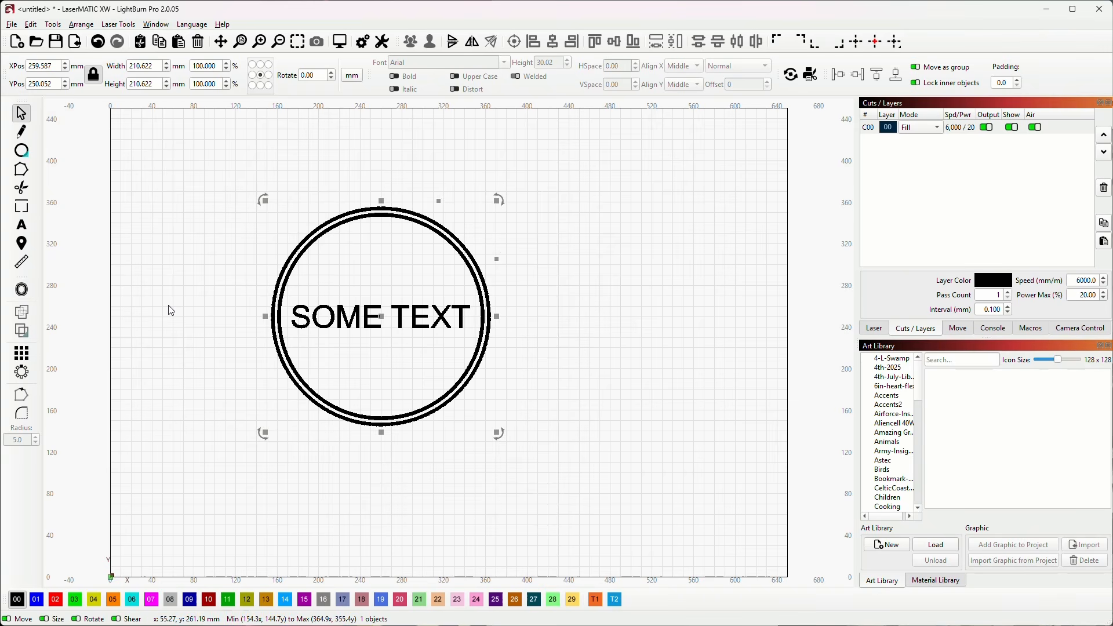